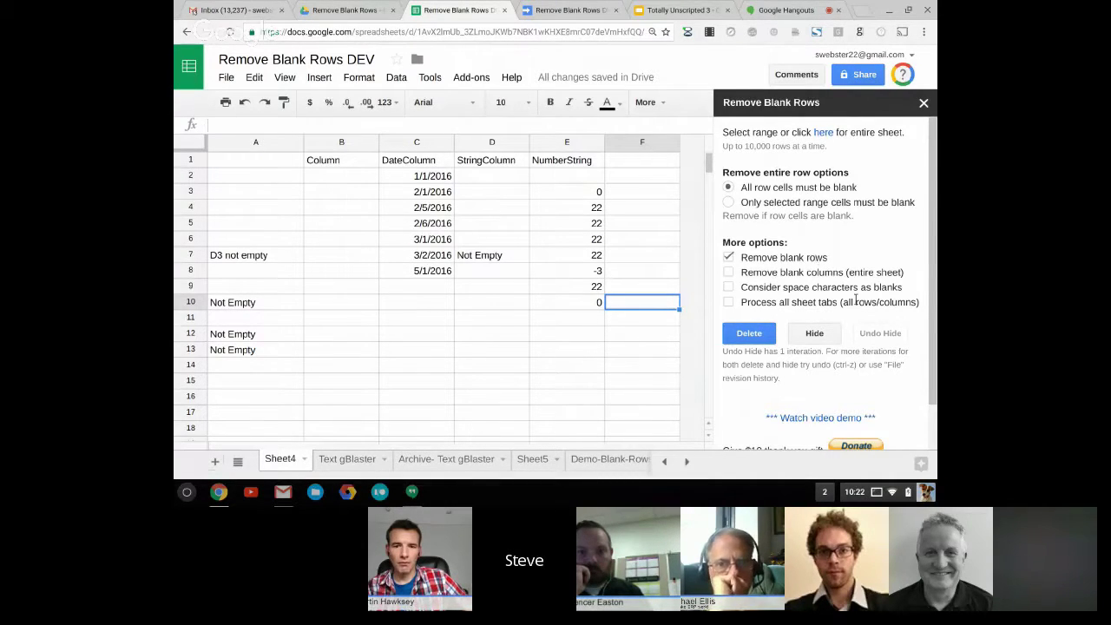
Scroll through the Remove Blank Rows sidebar to see the Delete, Hide and video demo options
{"action": "scroll", "coordinate": [864, 375], "scroll_direction": "down", "scroll_amount": 1}
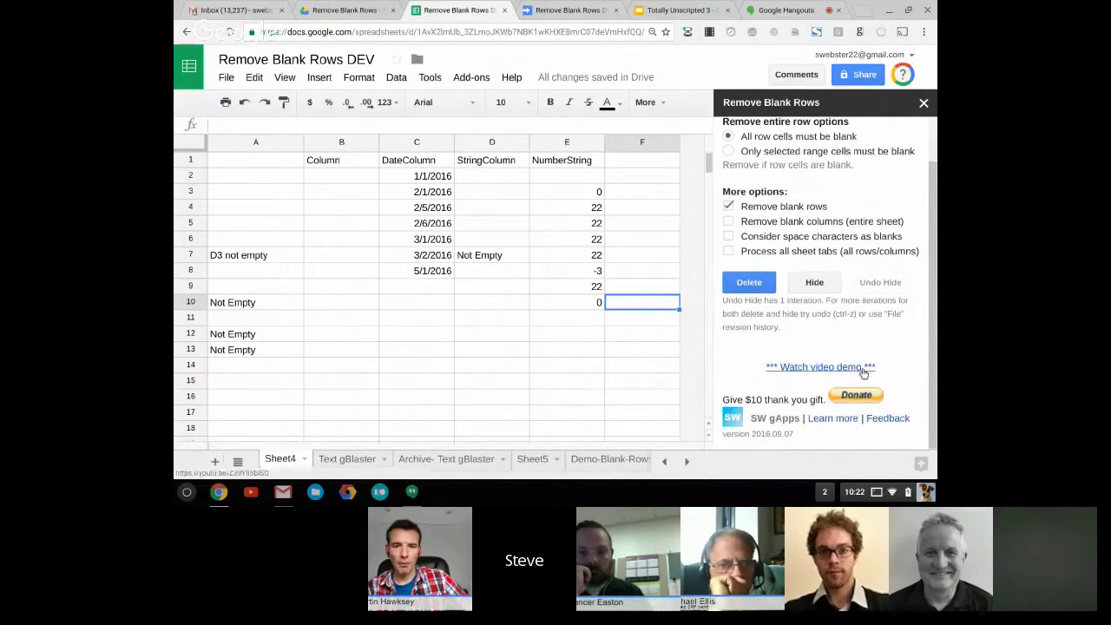
{"action": "scroll", "coordinate": [862, 372], "scroll_direction": "up", "scroll_amount": 1}
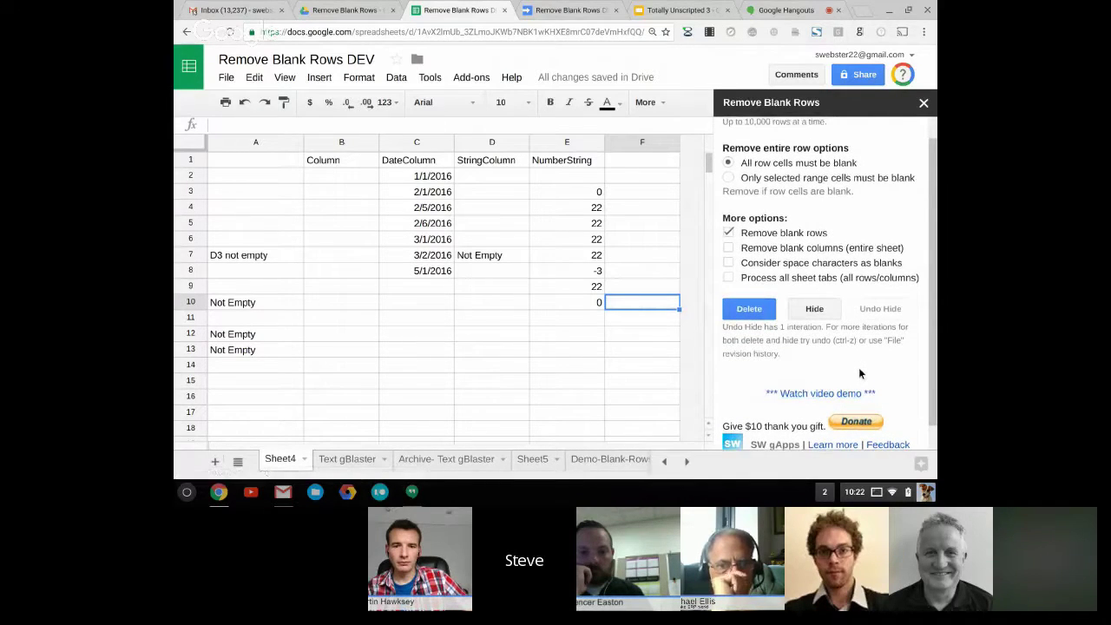
Open the Remove Blank Rows DEV add-on's PREMIUM OPTIONS (free trial) page
{"action": "left_click", "coordinate": [480, 83]}
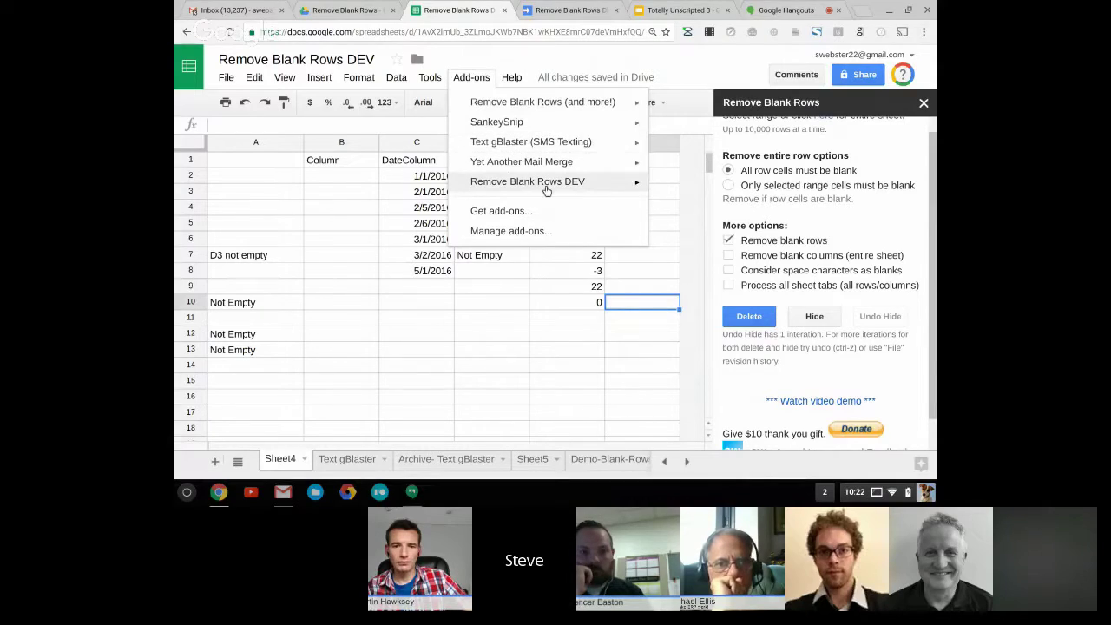
{"action": "mouse_move", "coordinate": [548, 191]}
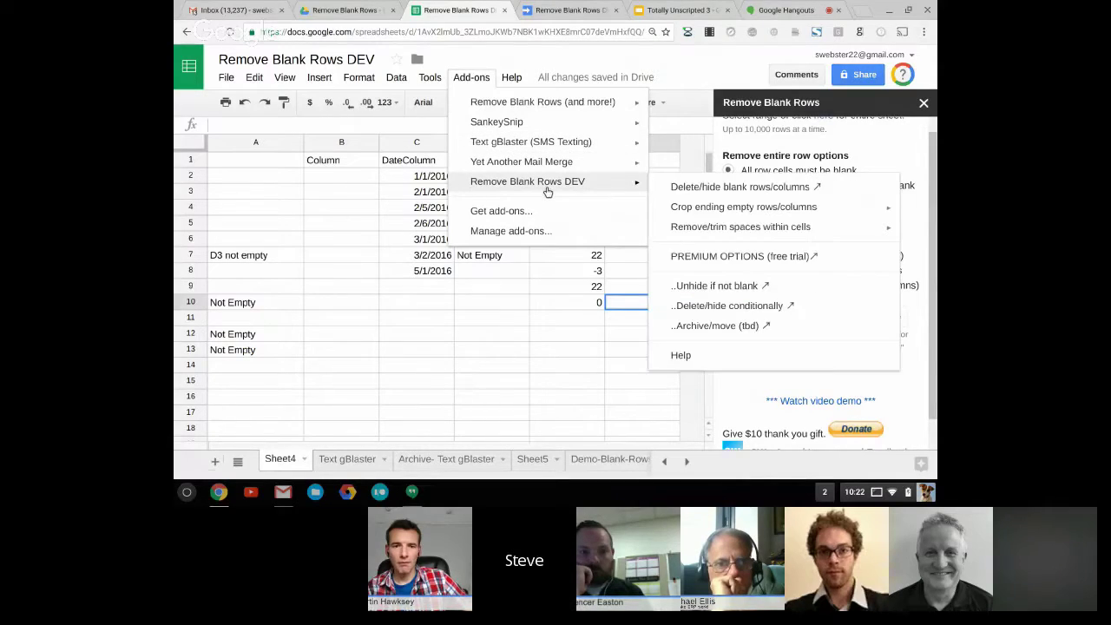
{"action": "left_click", "coordinate": [720, 258]}
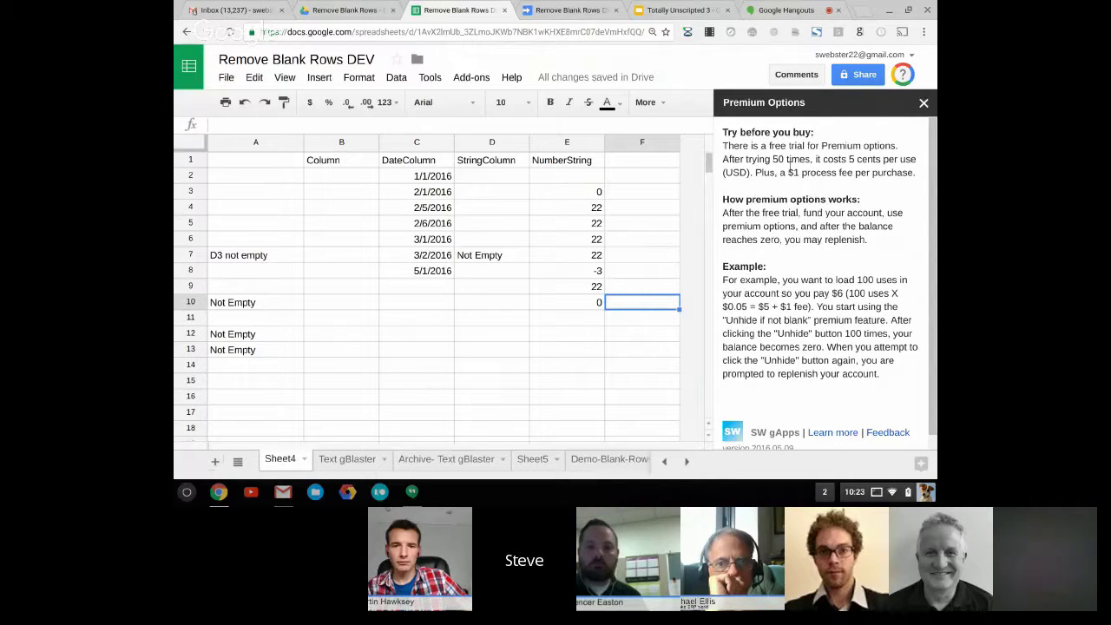
{"action": "double_click", "coordinate": [784, 162]}
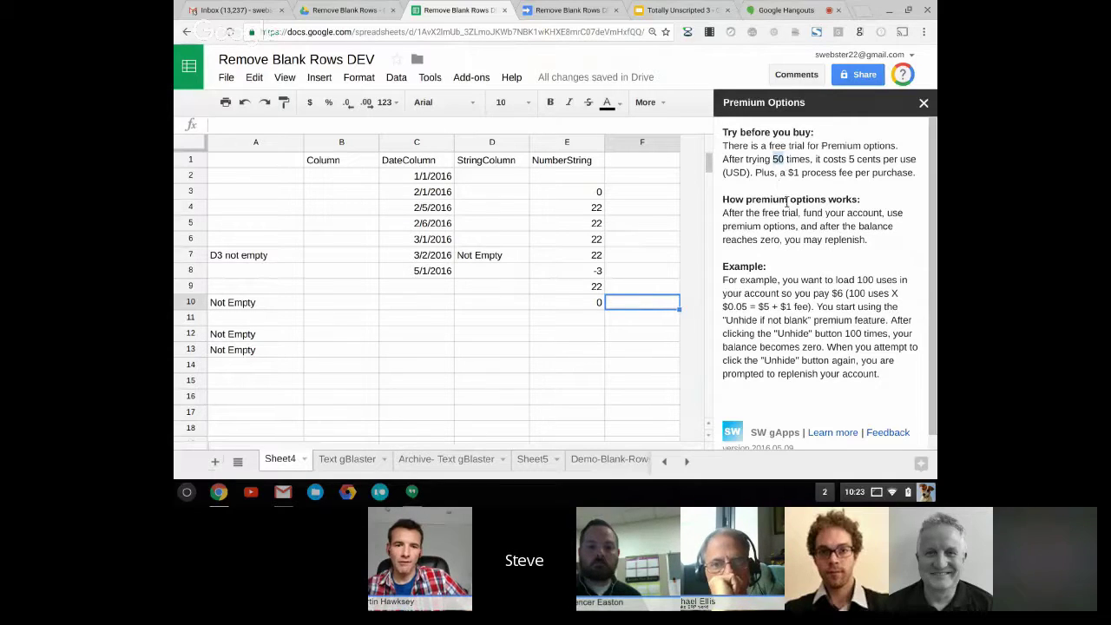
{"action": "triple_click", "coordinate": [816, 217]}
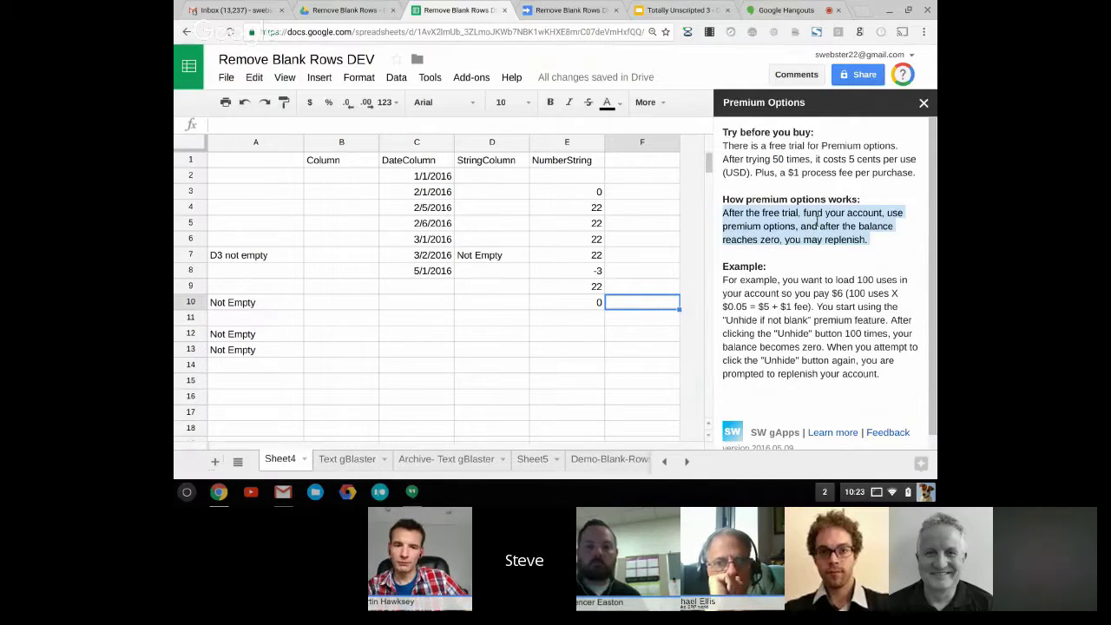
{"action": "triple_click", "coordinate": [822, 308]}
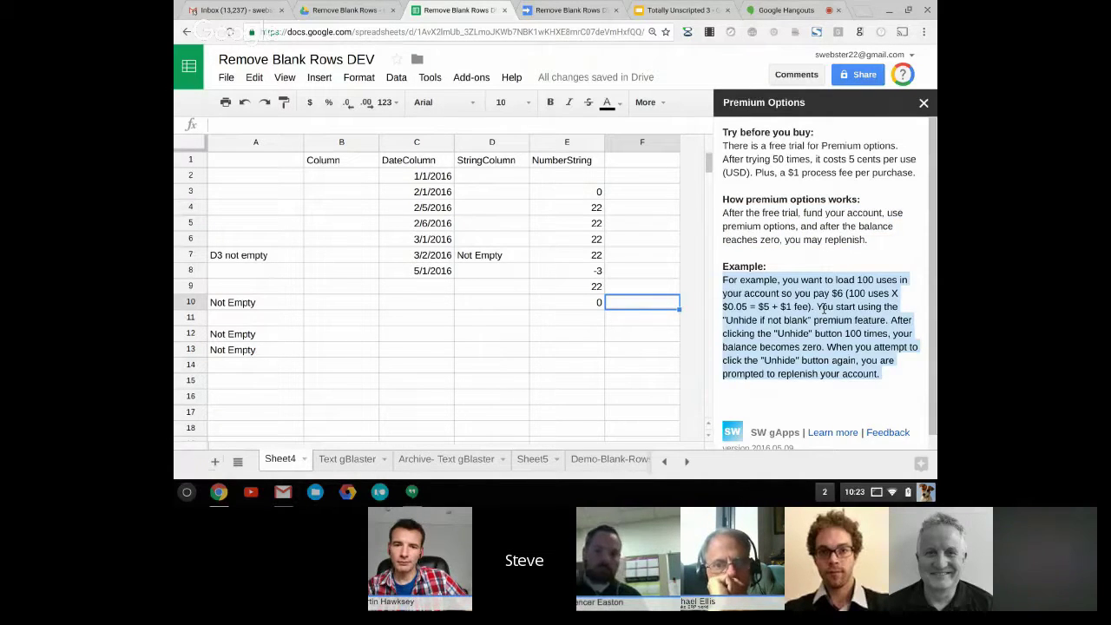
Open the add-on's Delete/hide conditionally tool from the Remove Blank Rows DEV menu
{"action": "left_click", "coordinate": [473, 77]}
{"action": "mouse_move", "coordinate": [521, 181]}
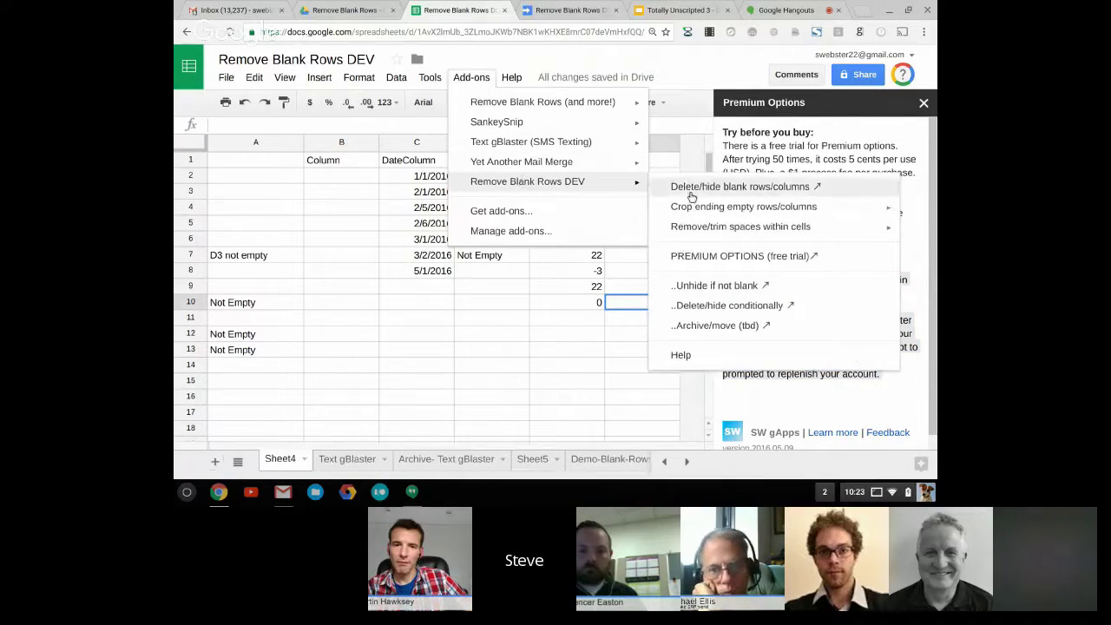
{"action": "left_click", "coordinate": [710, 307]}
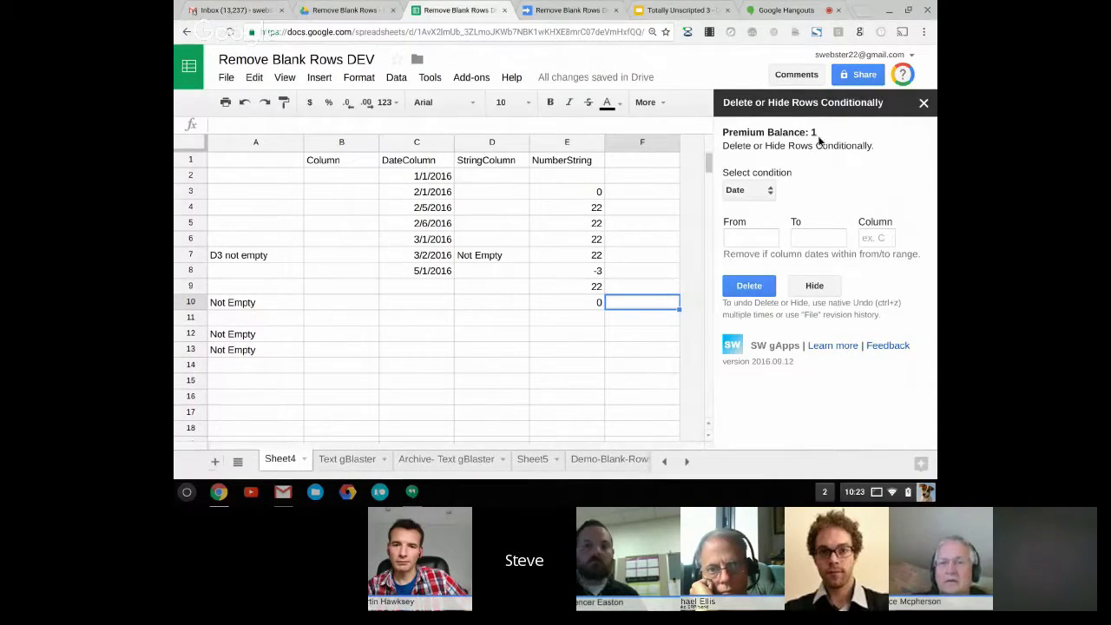
Set the Date condition's From date to 03/01/2016 and the column to C, leaving To blank
{"action": "left_click", "coordinate": [766, 239]}
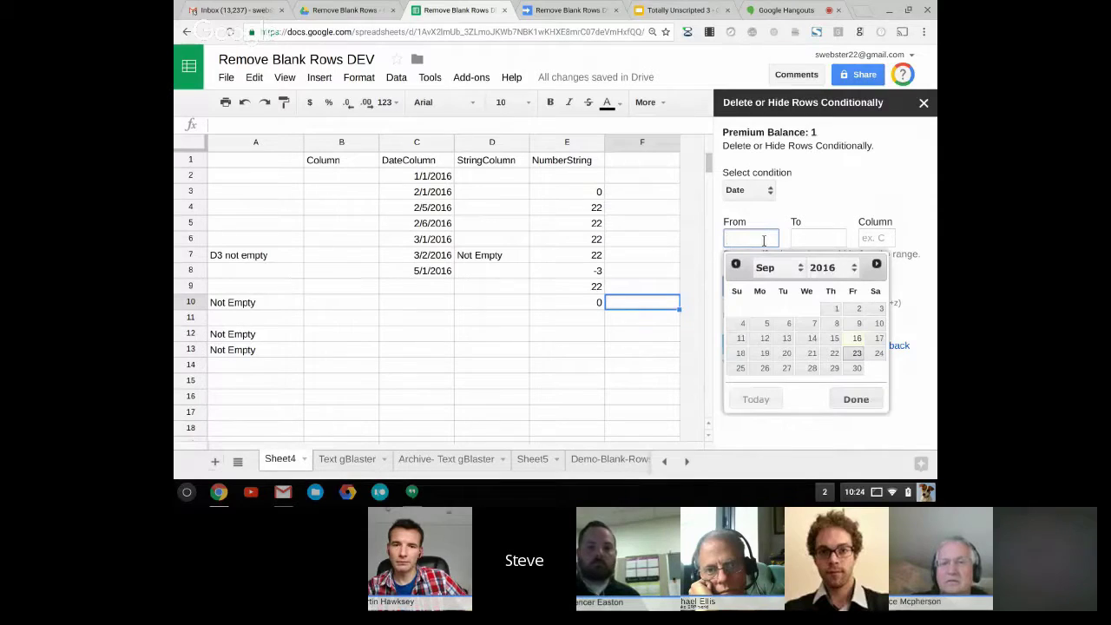
{"action": "left_click", "coordinate": [760, 267]}
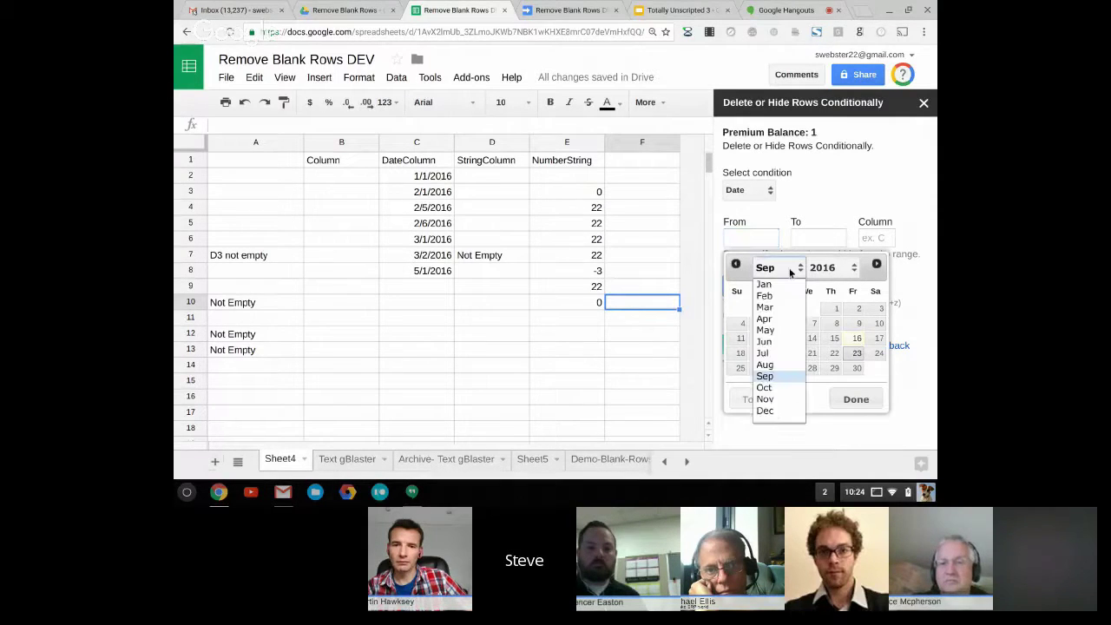
{"action": "left_click", "coordinate": [778, 308]}
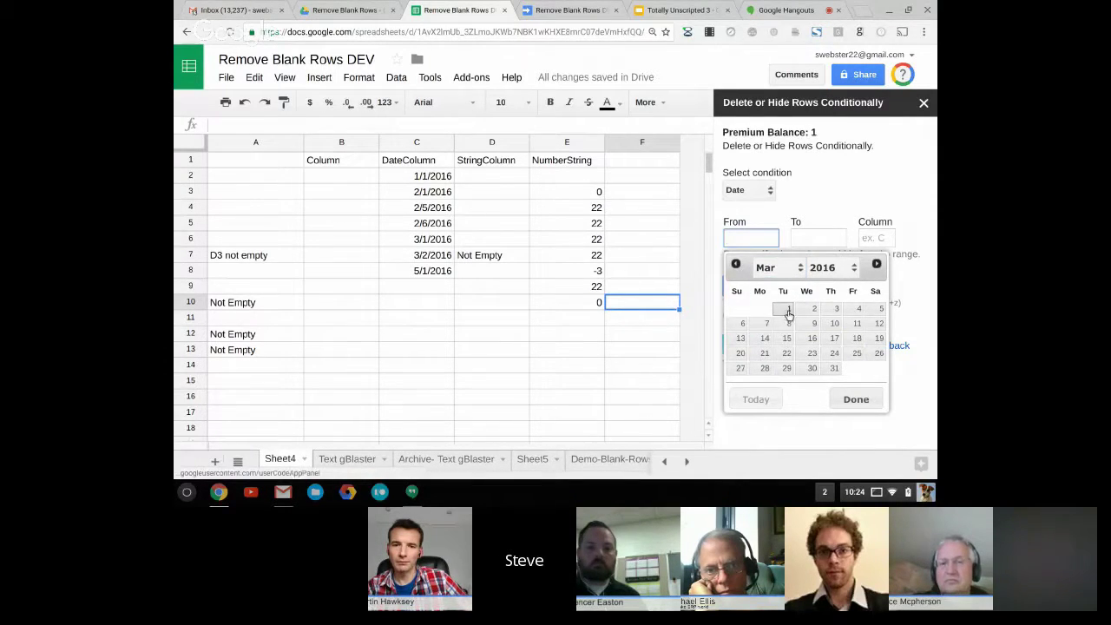
{"action": "left_click", "coordinate": [785, 310]}
{"action": "left_click", "coordinate": [872, 243]}
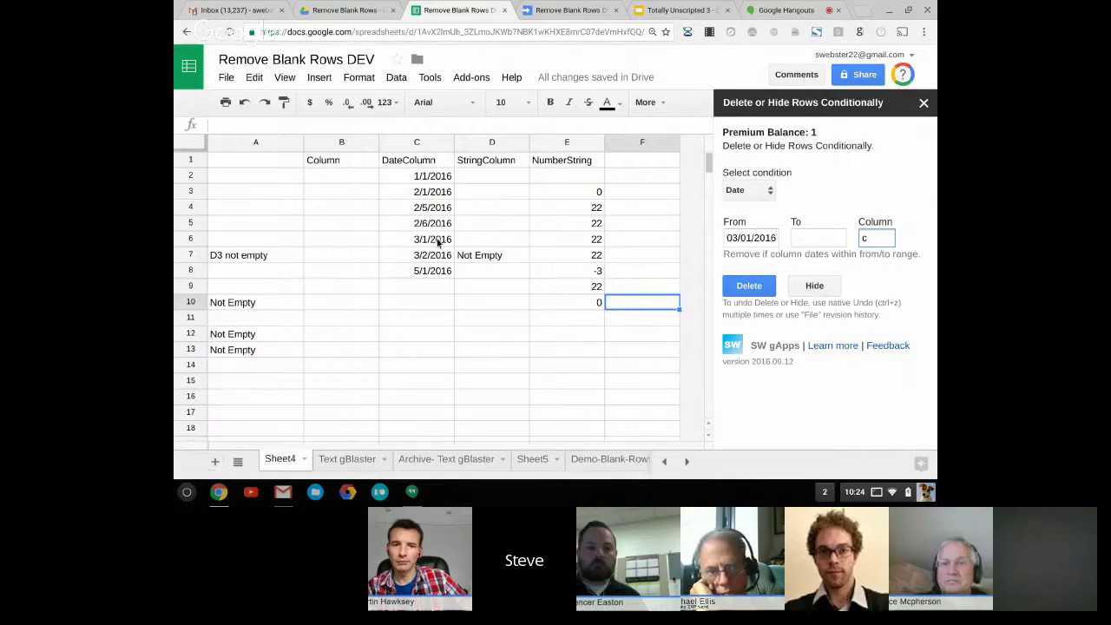
Hide rows dated from March 2016 onward, undo to restore rows 6–8, then hide again
{"action": "left_click", "coordinate": [807, 287]}
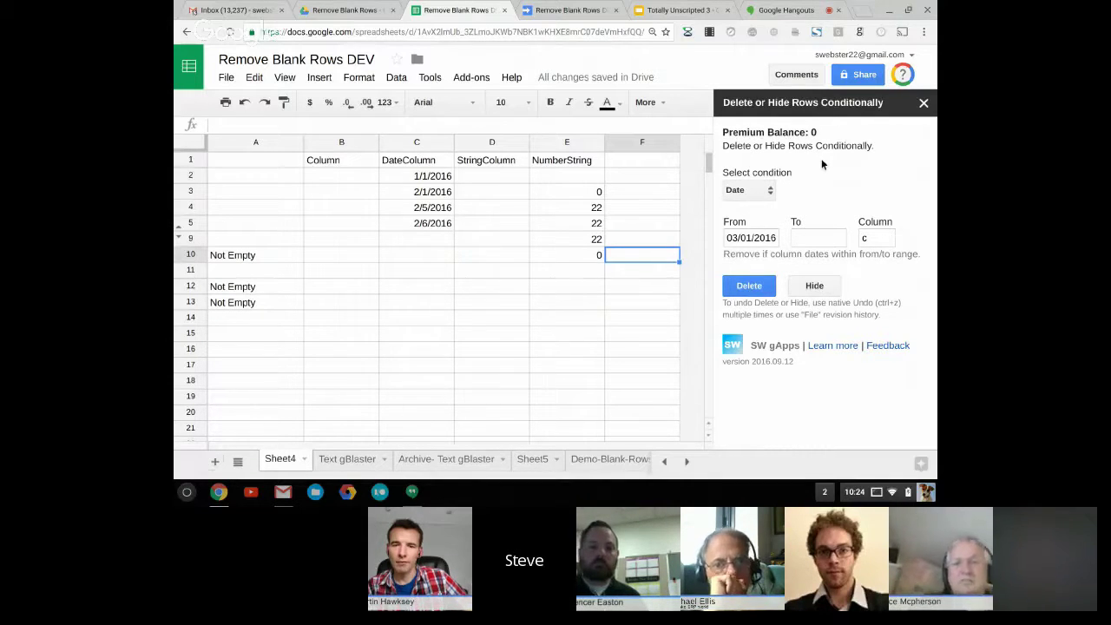
{"action": "left_click", "coordinate": [244, 104]}
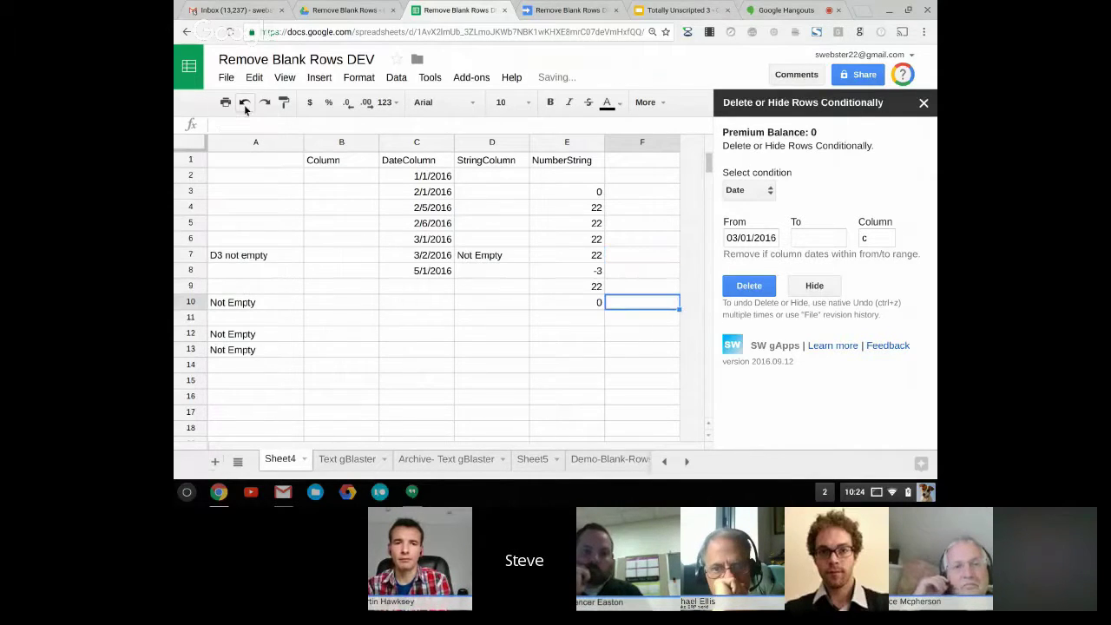
{"action": "left_click", "coordinate": [816, 288]}
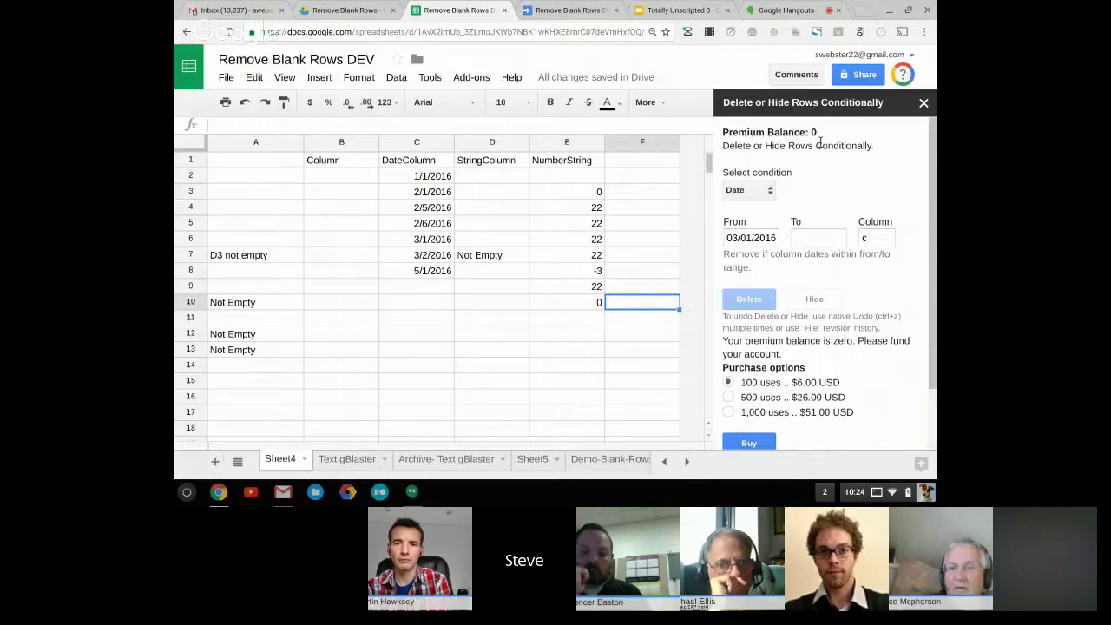
Highlight the zero-balance message and buy the 100-uses package for $6.00
{"action": "scroll", "coordinate": [819, 263], "scroll_direction": "down", "scroll_amount": 2}
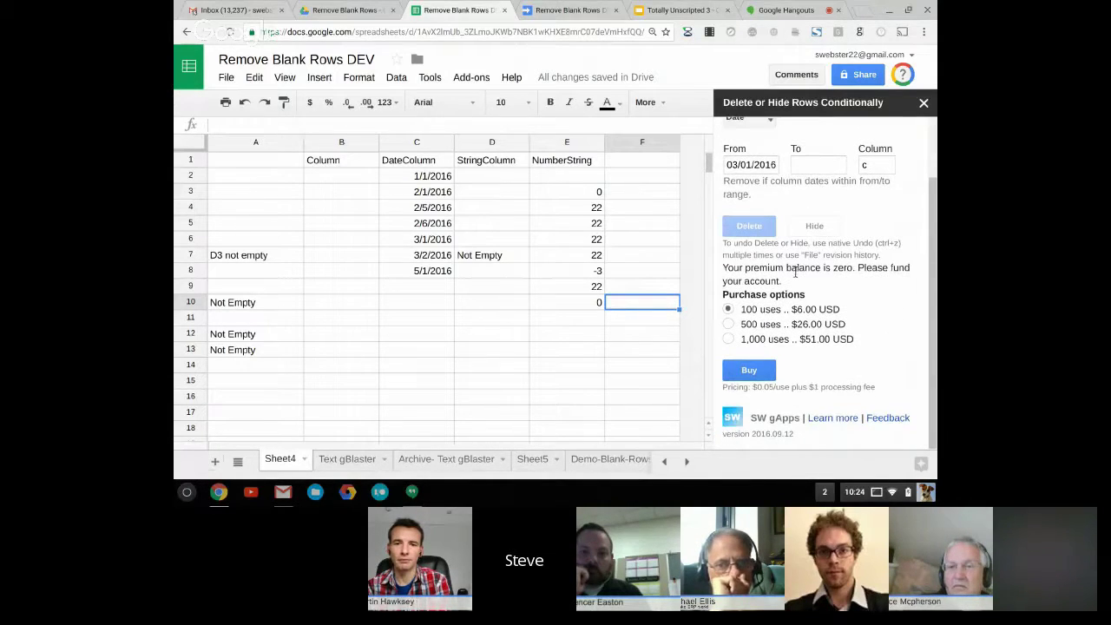
{"action": "double_click", "coordinate": [803, 268]}
{"action": "triple_click", "coordinate": [795, 271]}
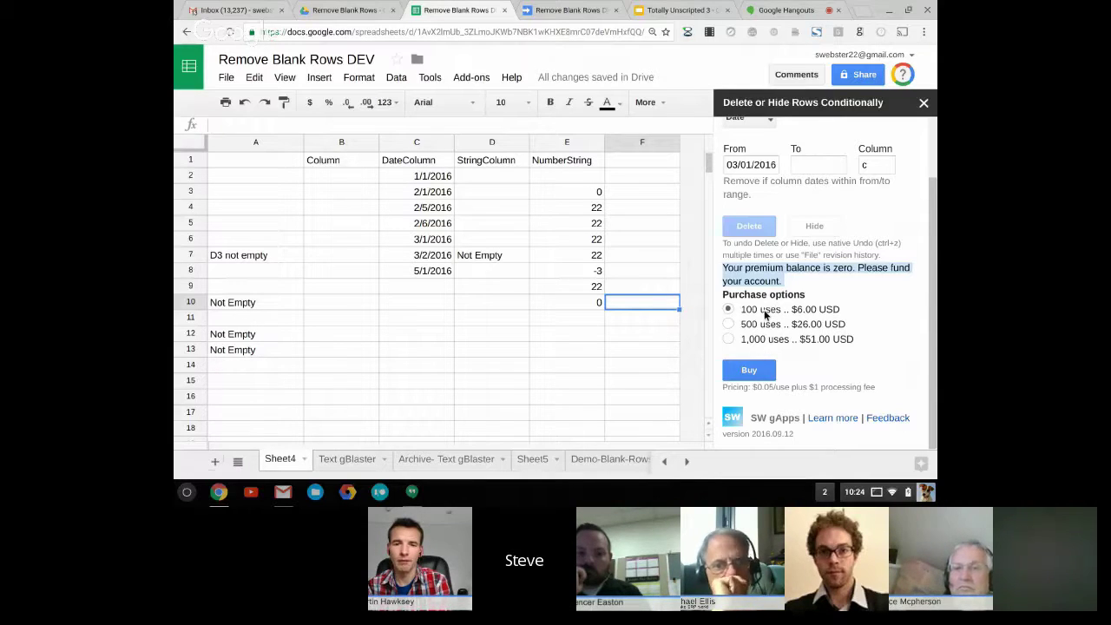
{"action": "left_click", "coordinate": [755, 372]}
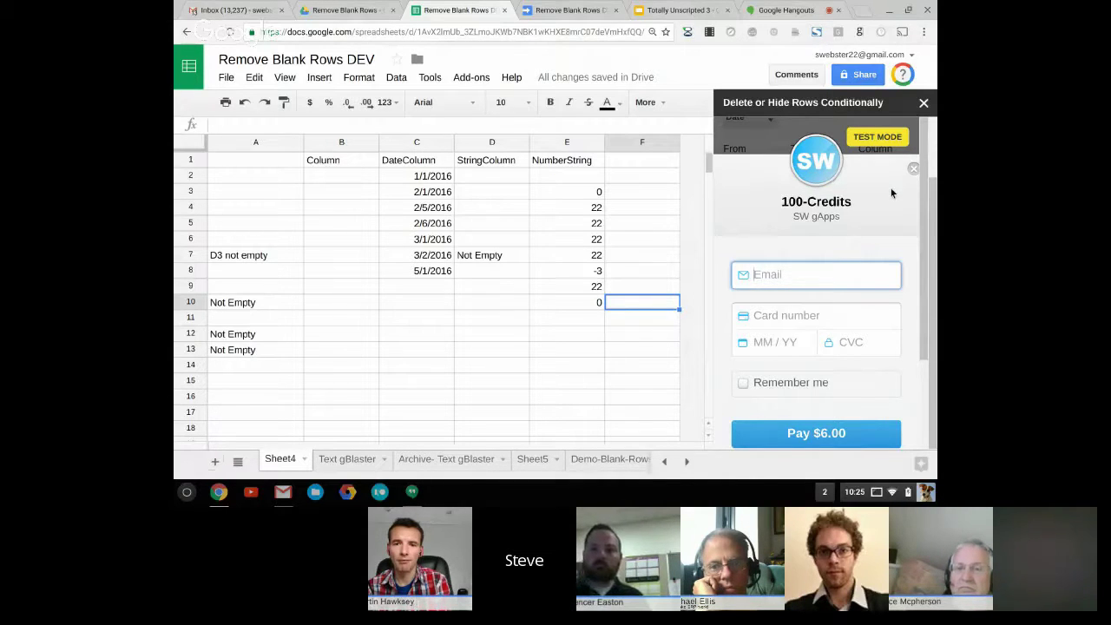
Fill in the checkout with the suggested e-mail address and the test card number
{"action": "left_click", "coordinate": [831, 279]}
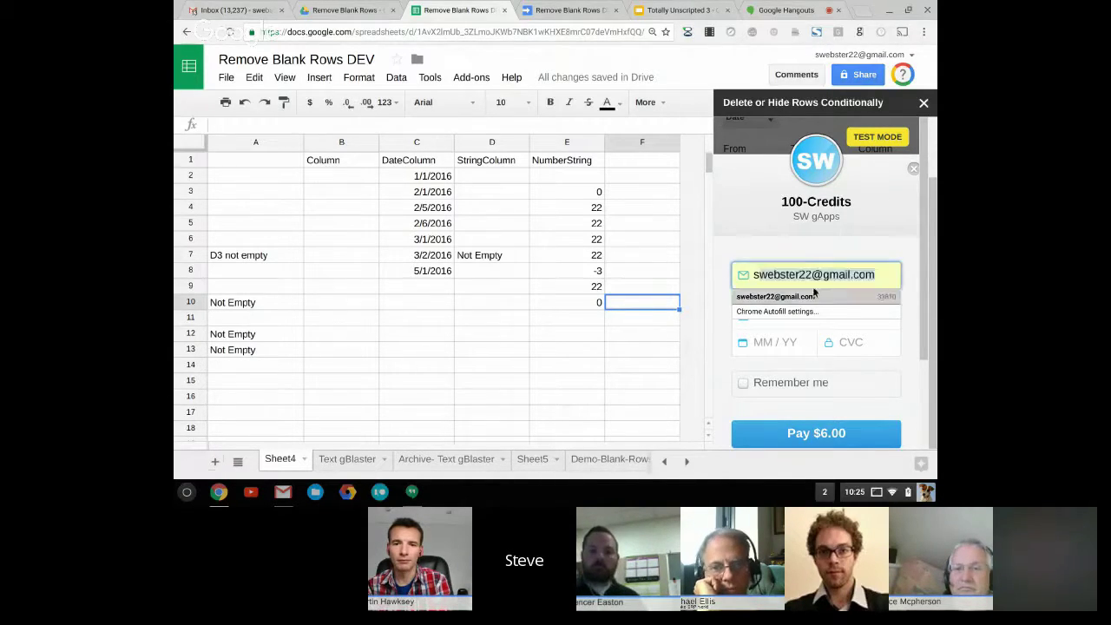
{"action": "left_click", "coordinate": [813, 290]}
{"action": "key", "text": "Tab"}
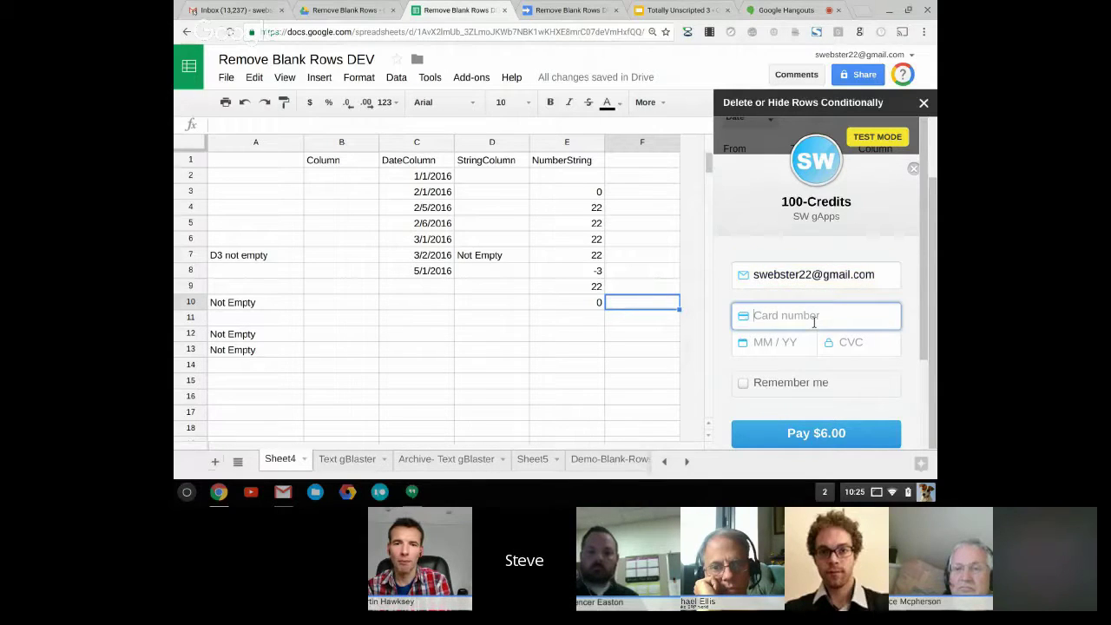
{"action": "type", "text": "4242 4242 4242 4242"}
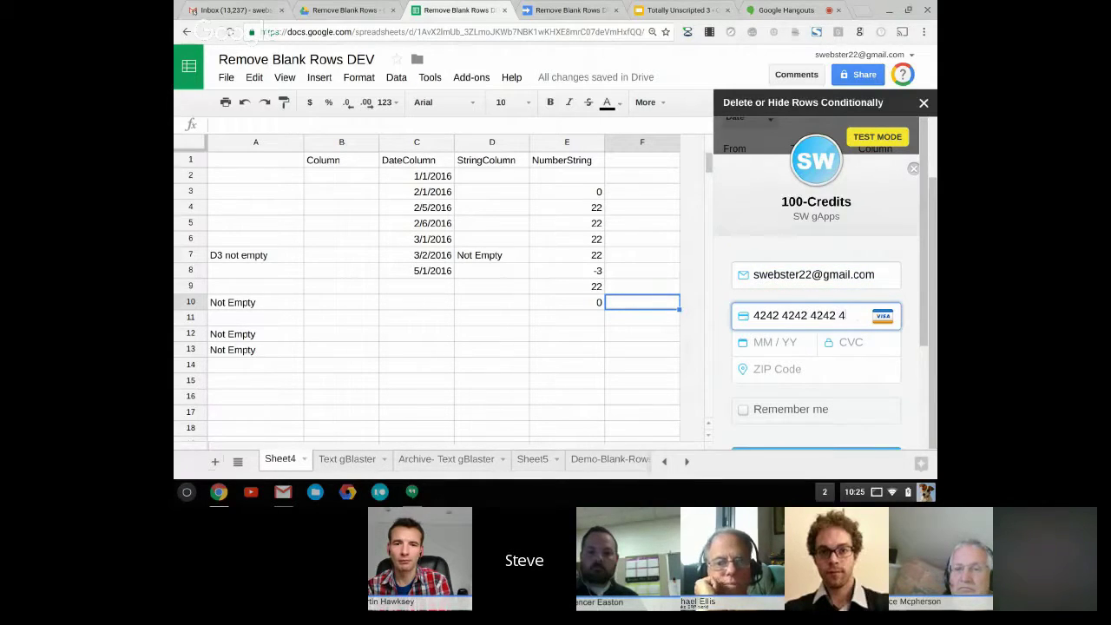
Enter the test card's expiry, CVC and ZIP code, then submit the $6.00 payment
{"action": "left_click", "coordinate": [775, 347]}
{"action": "type", "text": "12 /"}
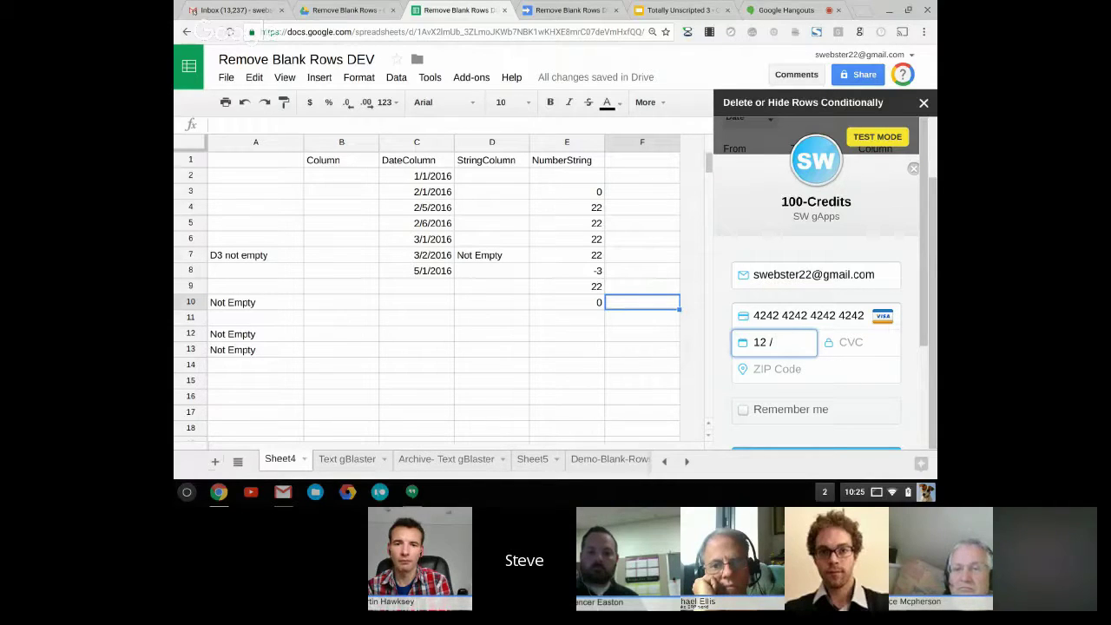
{"action": "type", "text": "2201"}
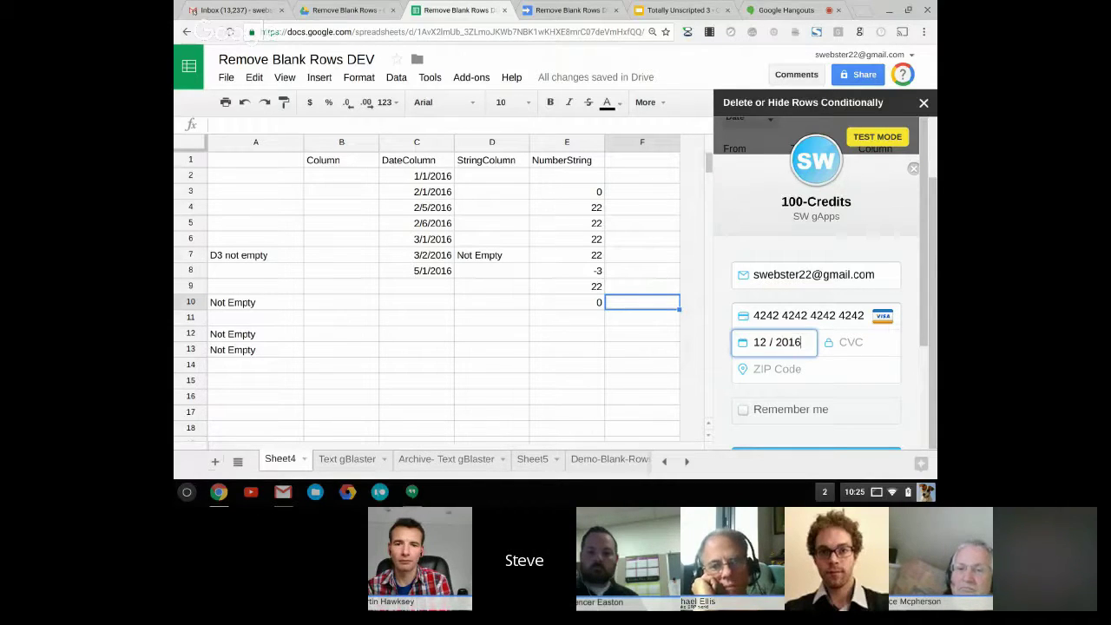
{"action": "type", "text": "6123"}
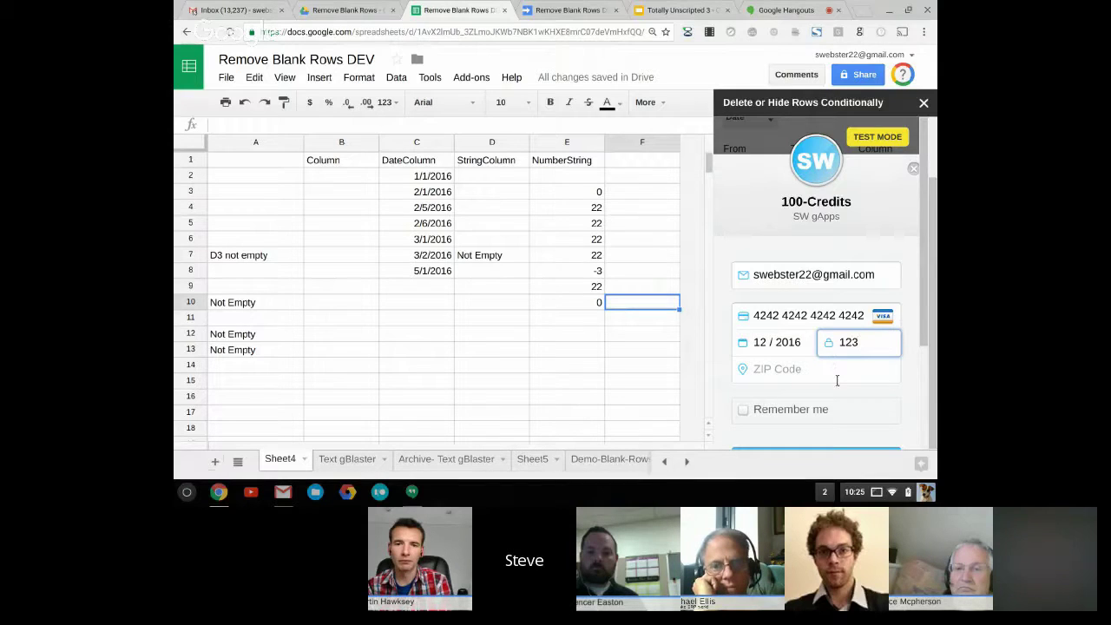
{"action": "left_click", "coordinate": [836, 380]}
{"action": "type", "text": "12345"}
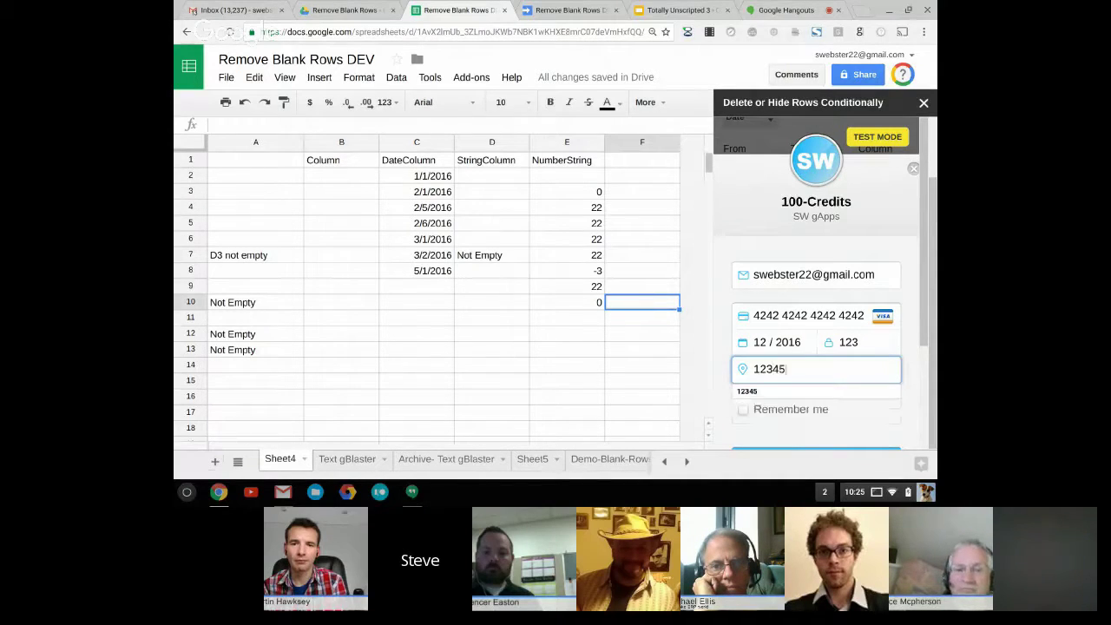
{"action": "left_click", "coordinate": [721, 365]}
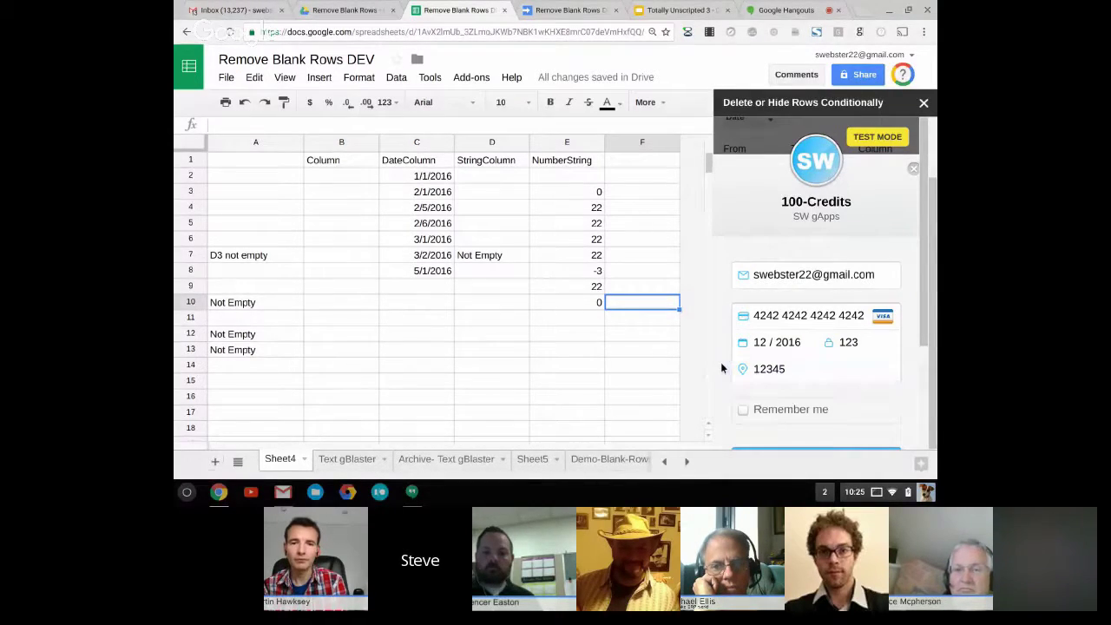
{"action": "scroll", "coordinate": [799, 396], "scroll_direction": "down", "scroll_amount": 3}
{"action": "scroll", "coordinate": [799, 393], "scroll_direction": "up", "scroll_amount": 2}
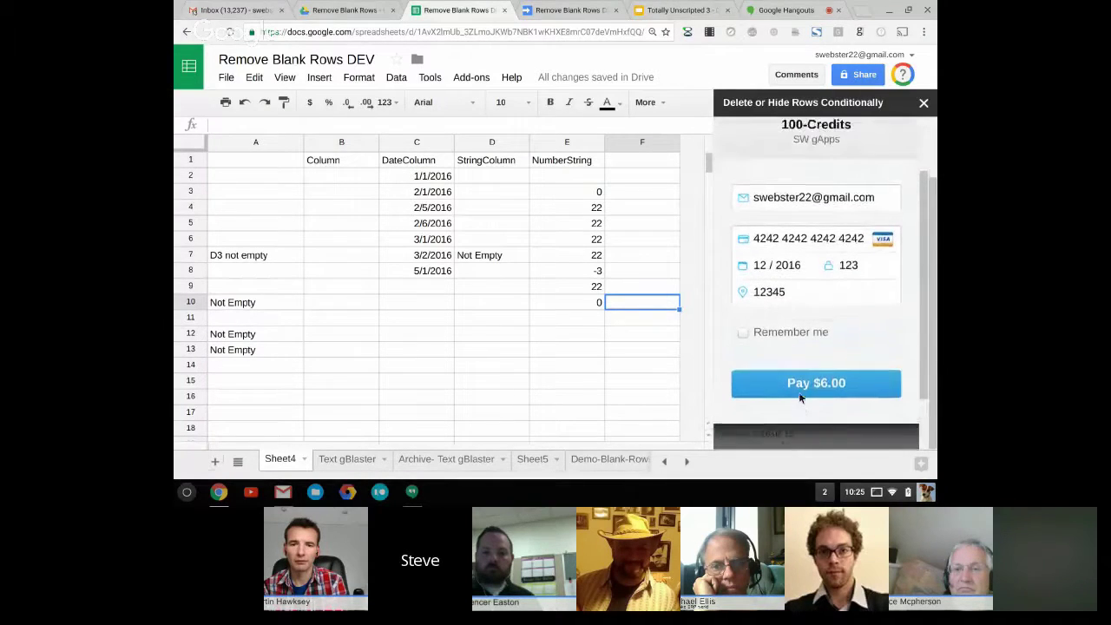
{"action": "left_click", "coordinate": [804, 406]}
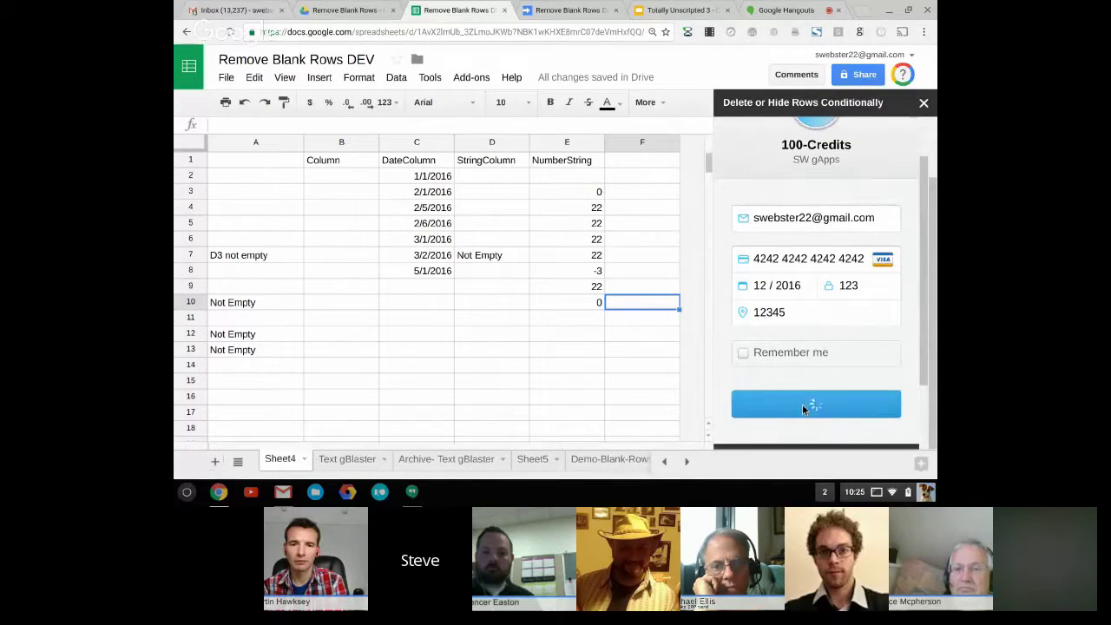